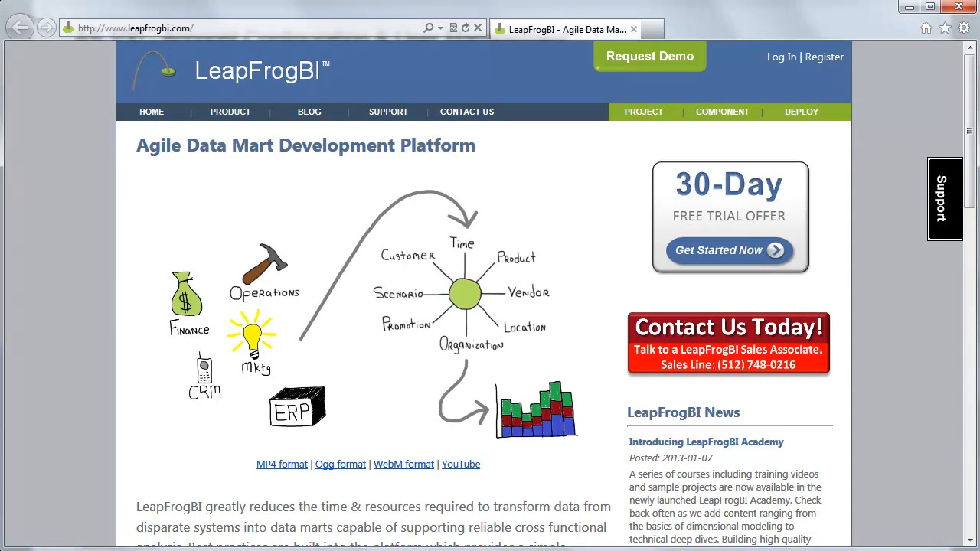
Bring up the leapfrogbi.com home page and select the web address in the address bar
left_click(347, 30)
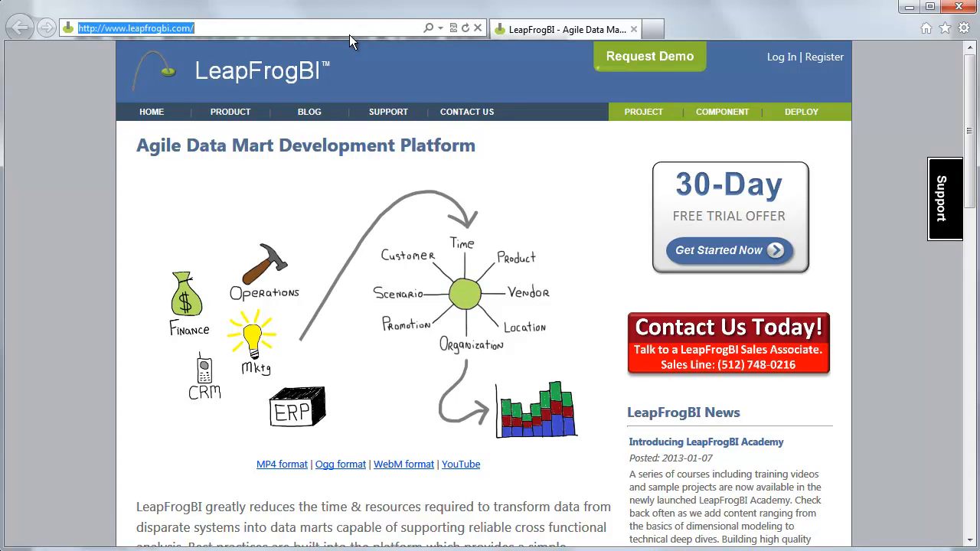
Register the LeapFrogBI Academy account with its administrator user details and password
left_click(830, 61)
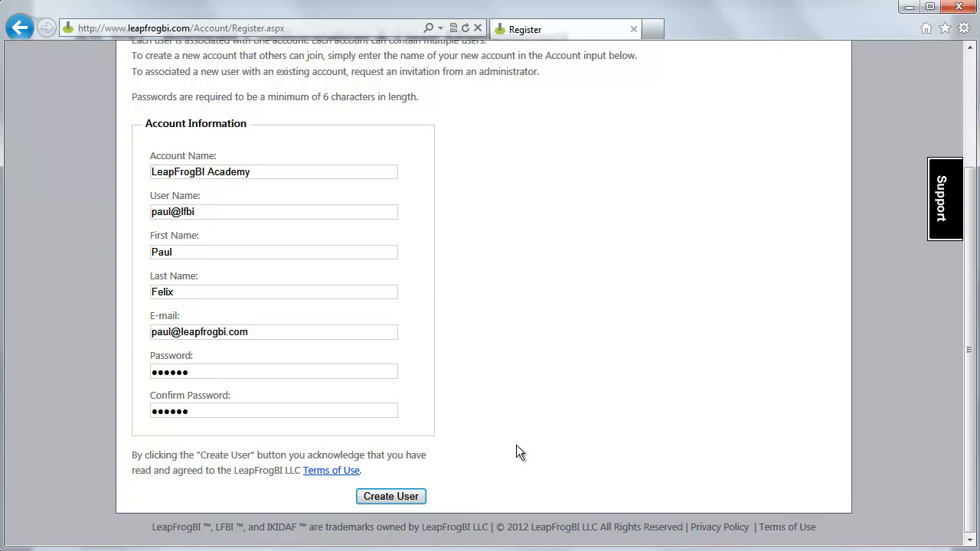
left_click(394, 498)
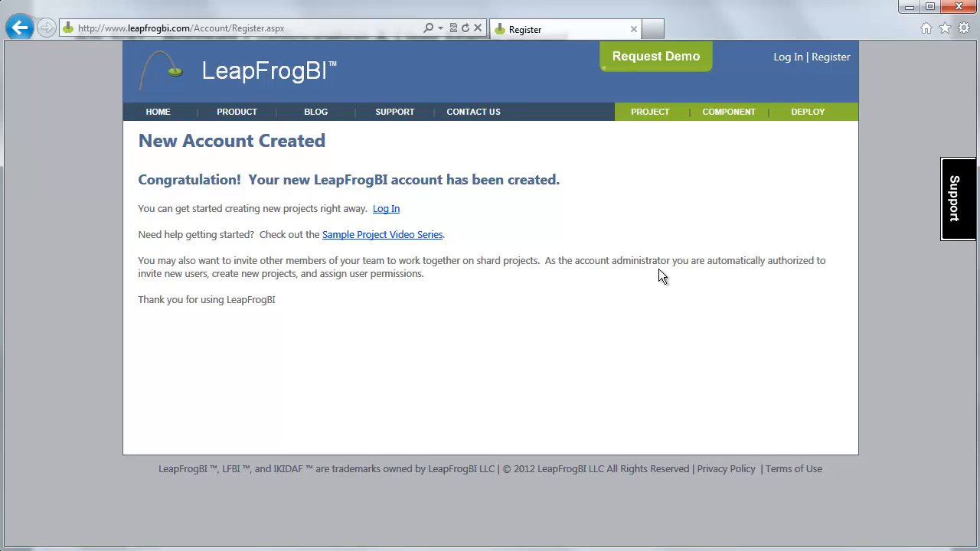
Log in to LeapFrogBI Academy with the administrator's username and password
left_click(786, 58)
type("paul")
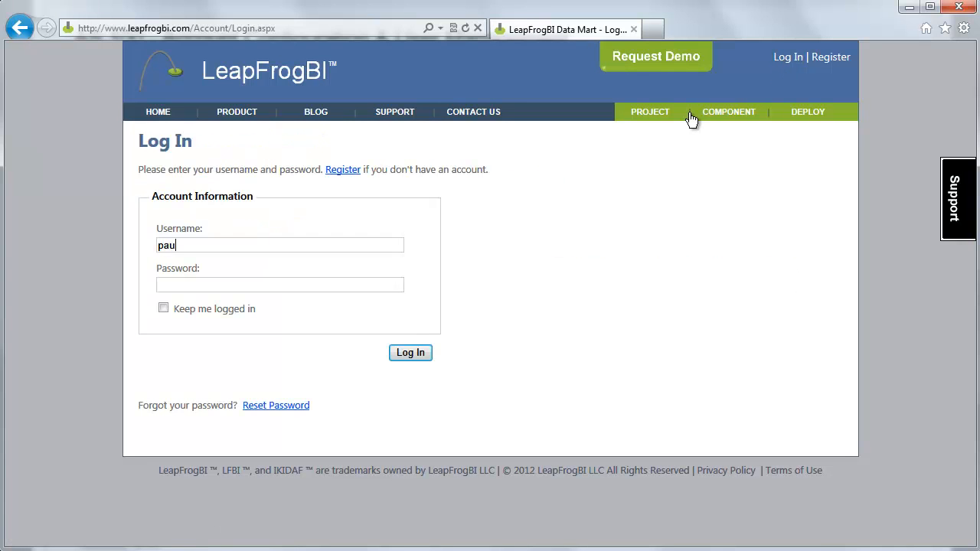
type("@lfbi******")
left_click(407, 354)
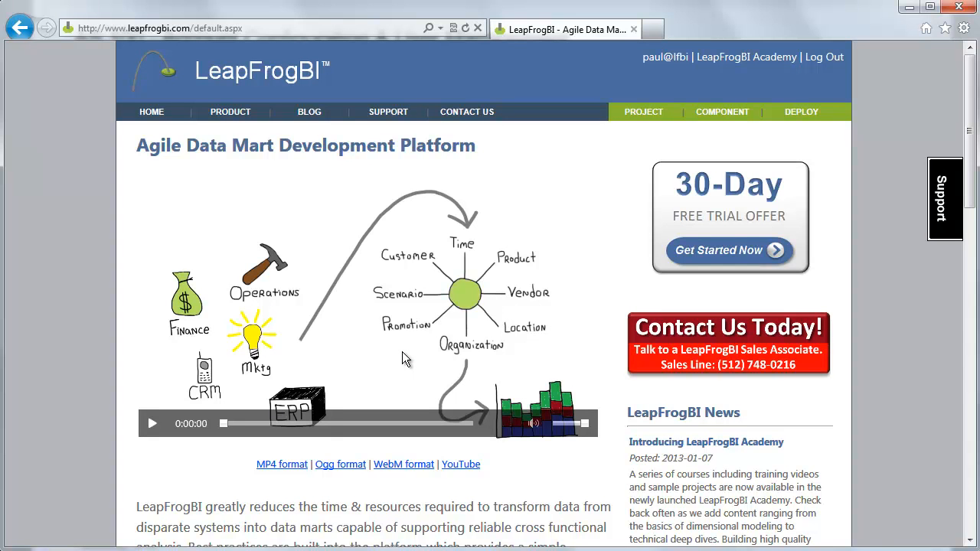
View the administrator's personal settings, then the LeapFrogBI Academy account settings
left_click(664, 61)
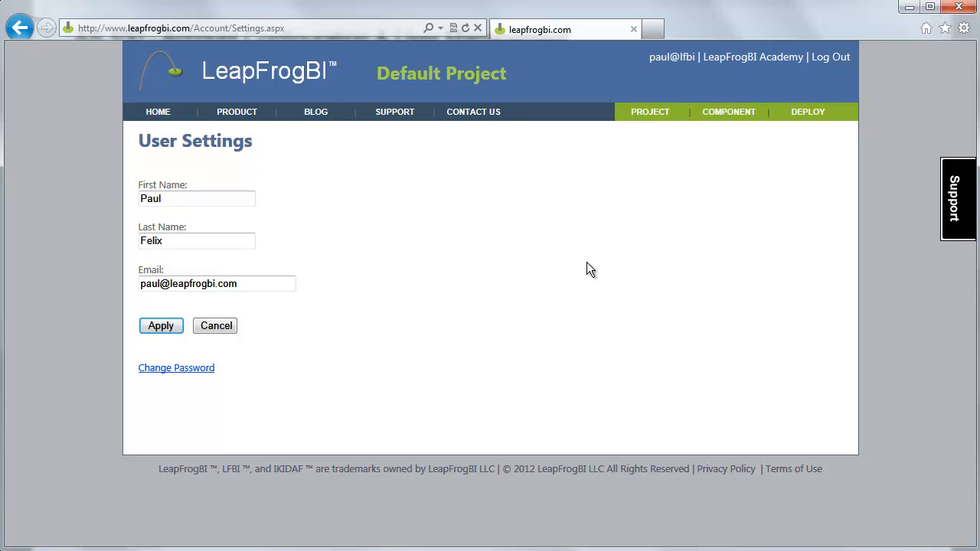
left_click(785, 58)
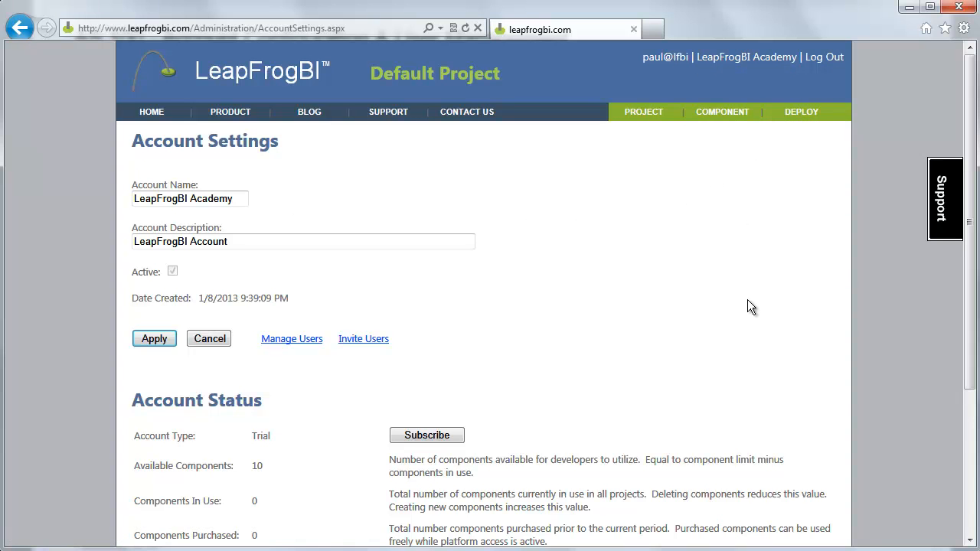
Review the Trial account status with 10 components, then reload the account settings
scroll(747, 301, "down", 5)
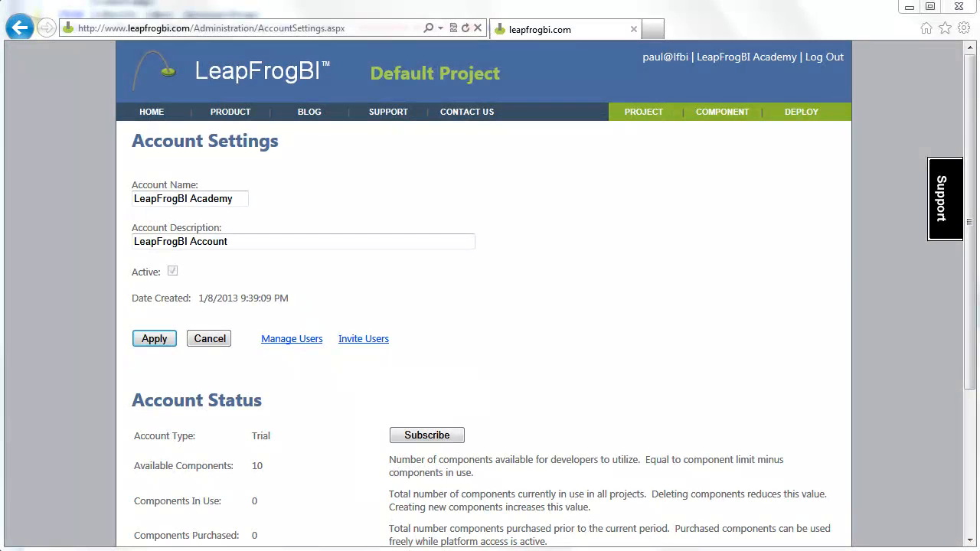
left_click(728, 61)
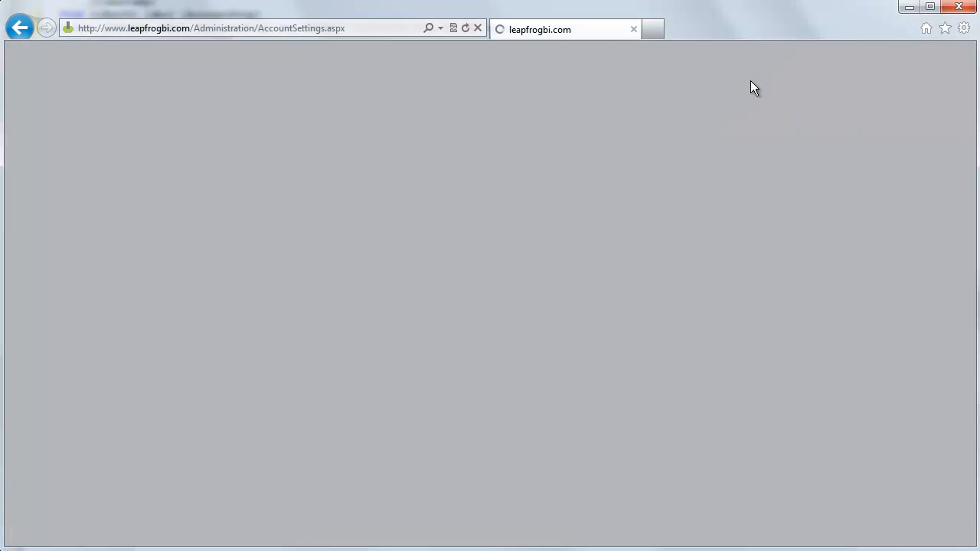
Raise the Commercial account's component limit from 10 to 100 and check the activated subscription status
left_click_drag(966, 104, 958, 239)
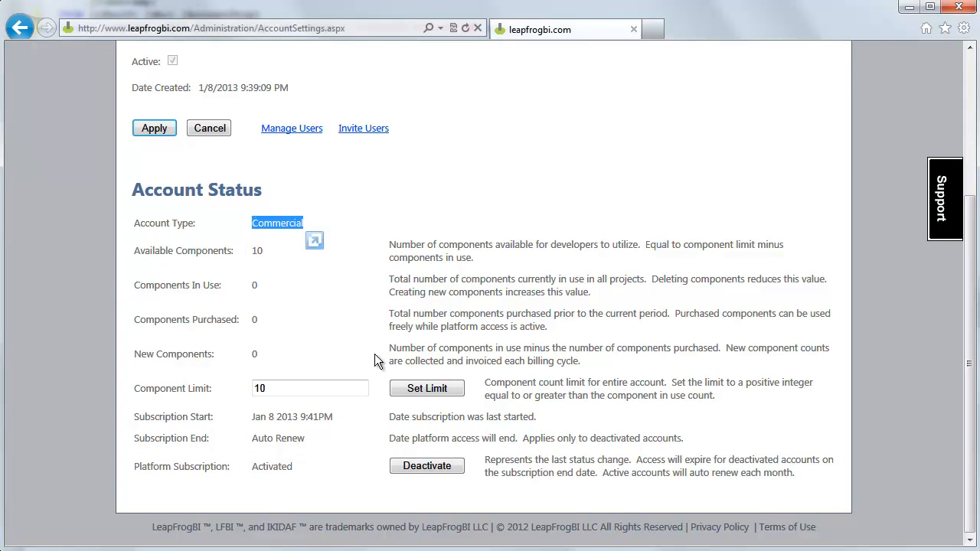
left_click(322, 389)
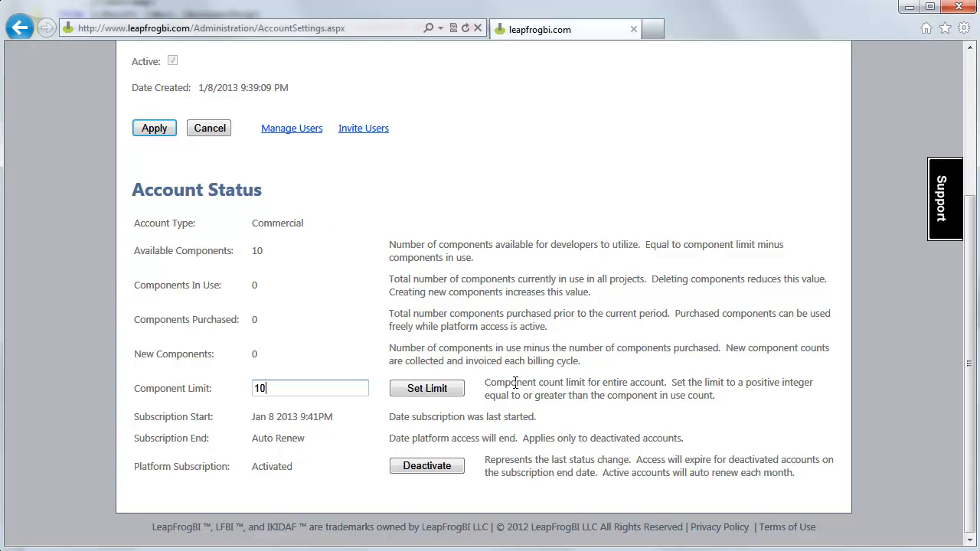
type("0")
left_click(454, 389)
scroll(592, 367, "down", 3)
double_click(272, 465)
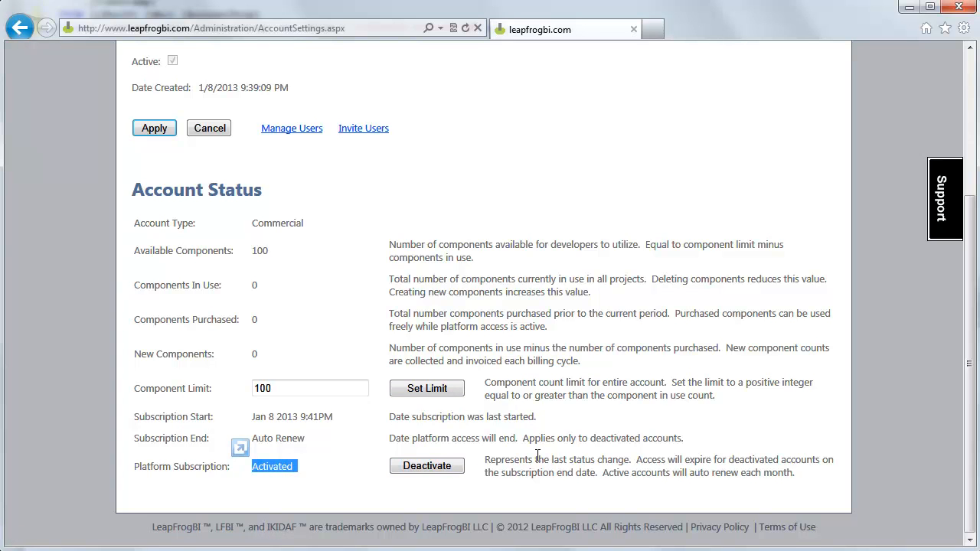
scroll(538, 456, "up", 3)
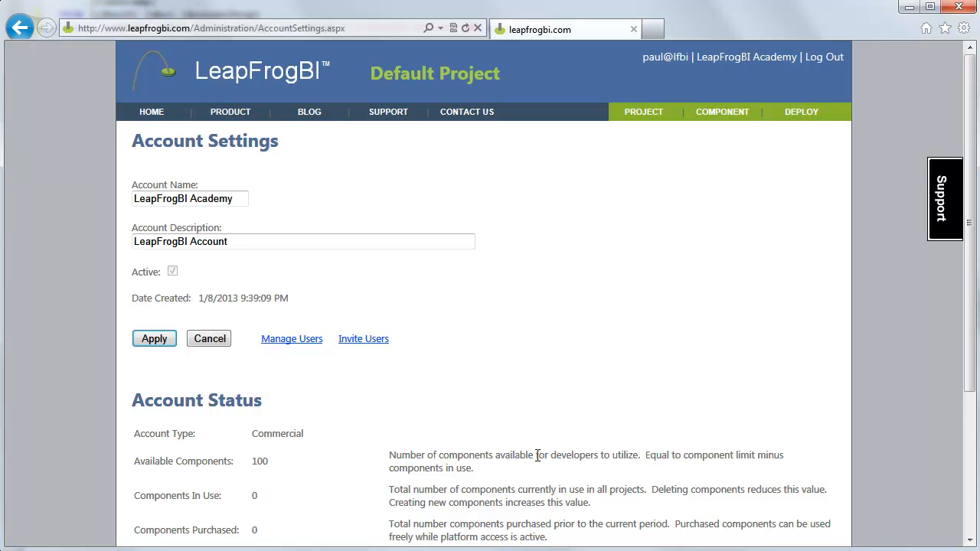
On the Invite Users page, enter the team member's e-mail address and send the invitation
left_click(358, 344)
left_click(378, 314)
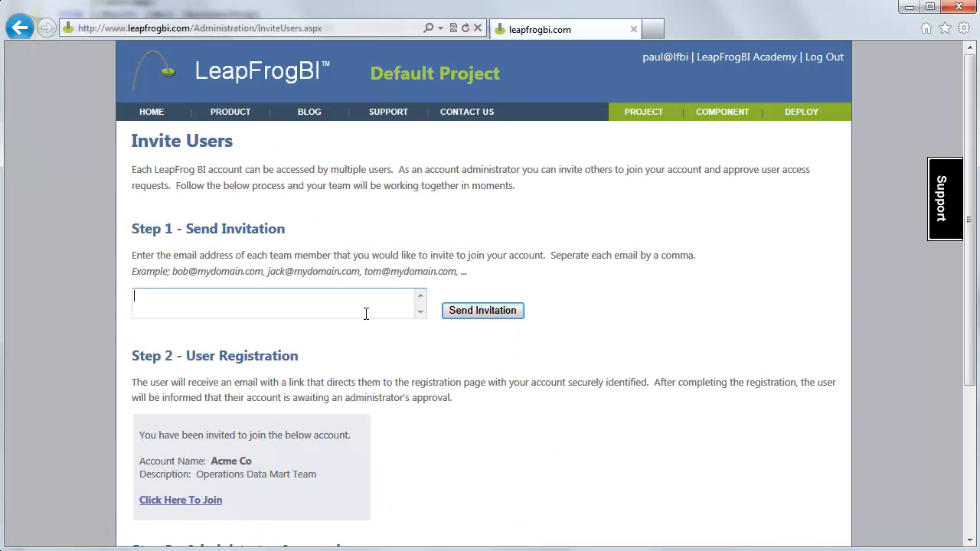
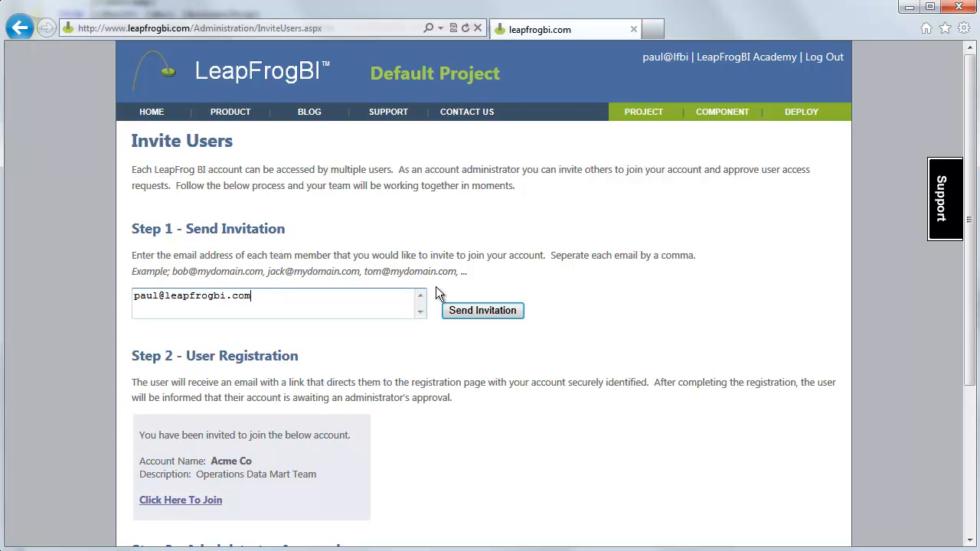
scroll(522, 352, "down", 2)
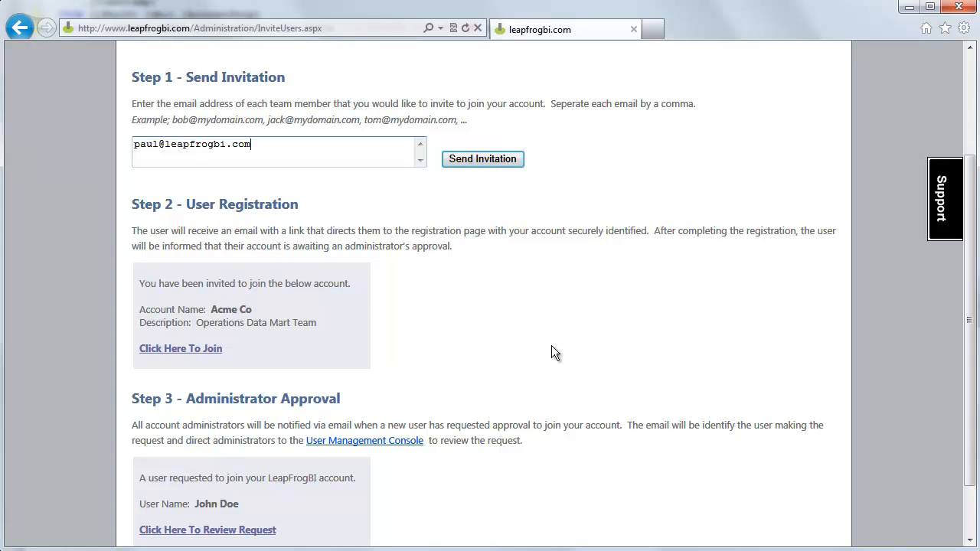
scroll(552, 352, "down", 2)
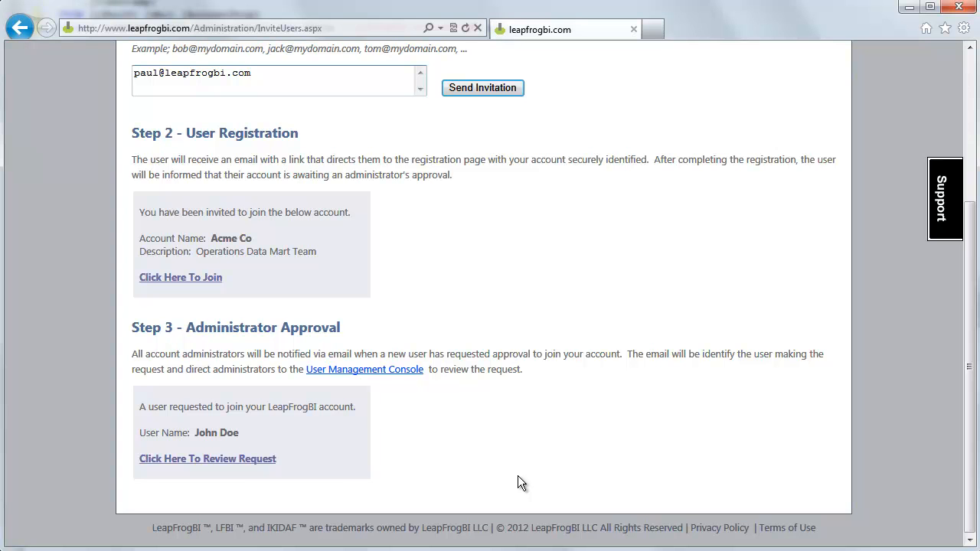
scroll(518, 483, "up", 3)
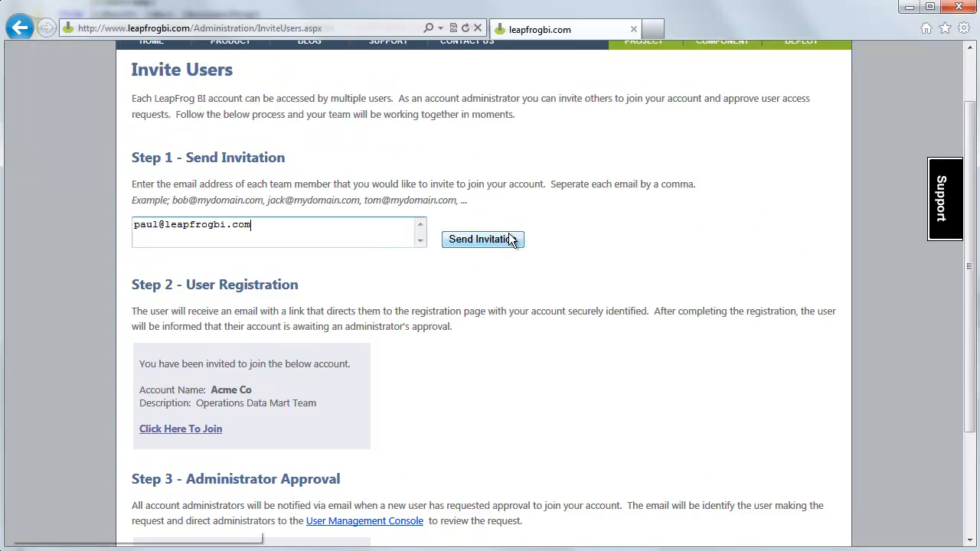
left_click(501, 238)
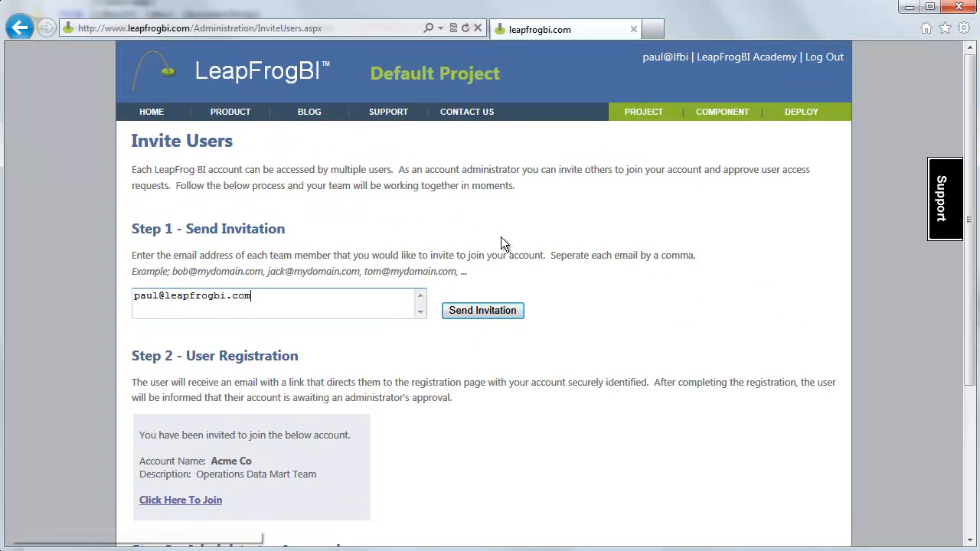
left_click(489, 306)
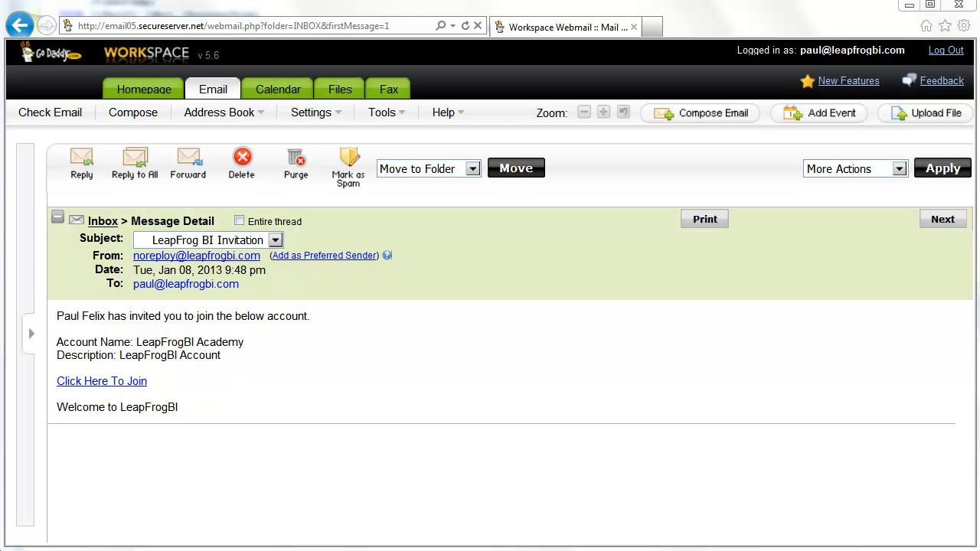
Follow the 'Click Here To Join' link in the LeapFrogBI Invitation e-mail
left_click(131, 380)
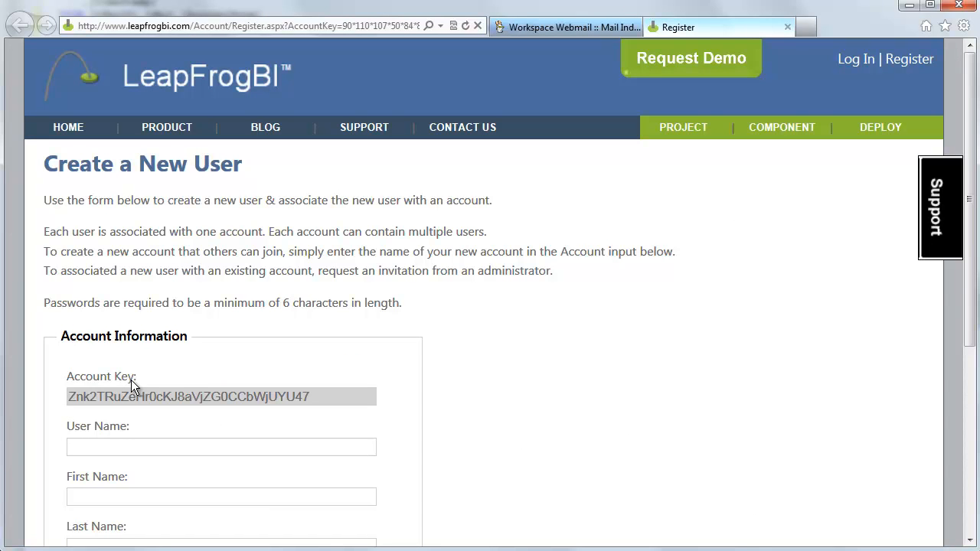
Create user Student, named Academy Student, with the prefilled account key, then go to login
scroll(623, 391, "down", 1)
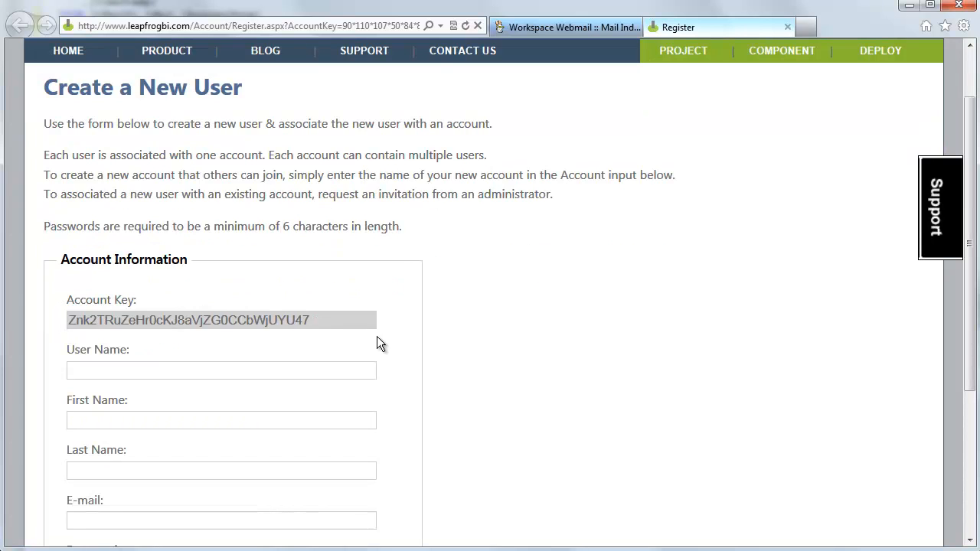
double_click(292, 321)
left_click(518, 318)
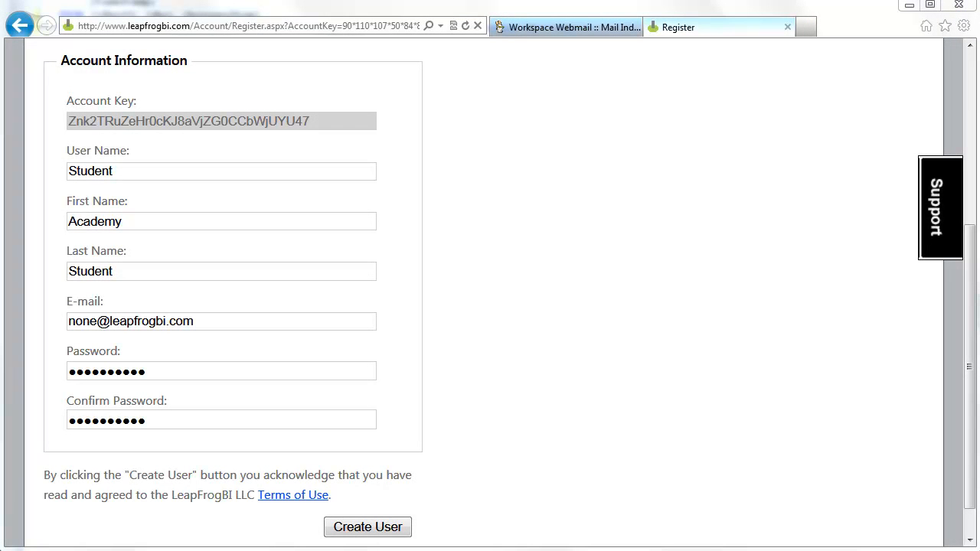
left_click(390, 527)
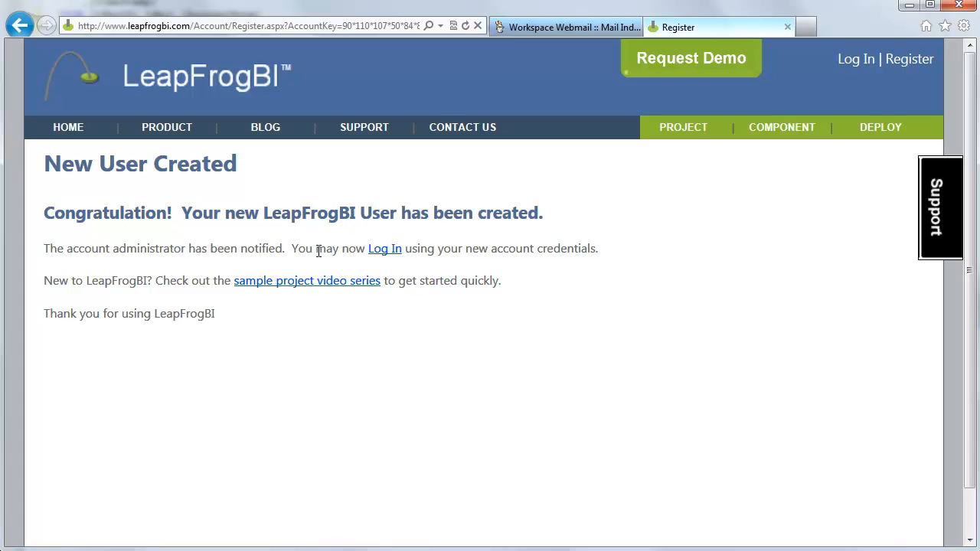
left_click(384, 250)
Log in as Student with its password and open the PROJECT tab
type("Student")
key("Tab")
type("••••••••••")
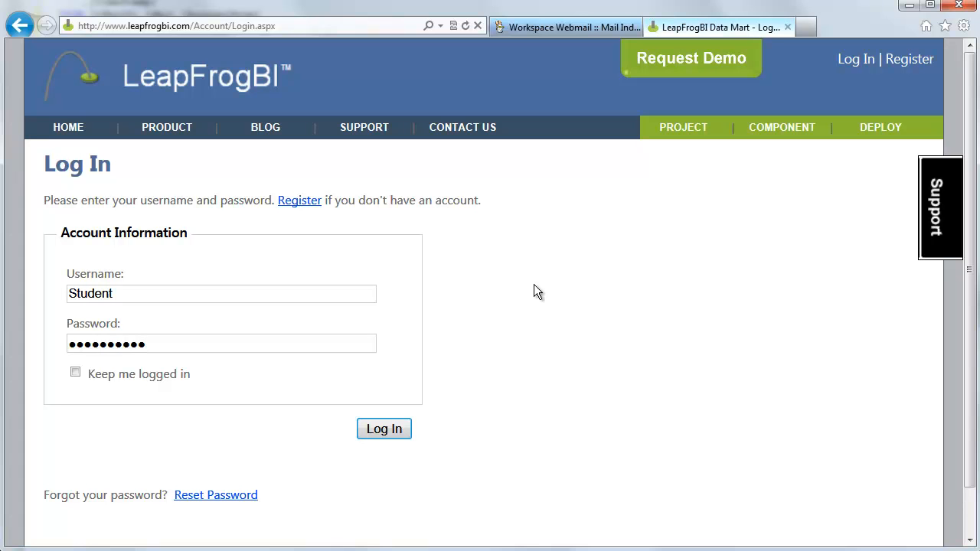
left_click(404, 429)
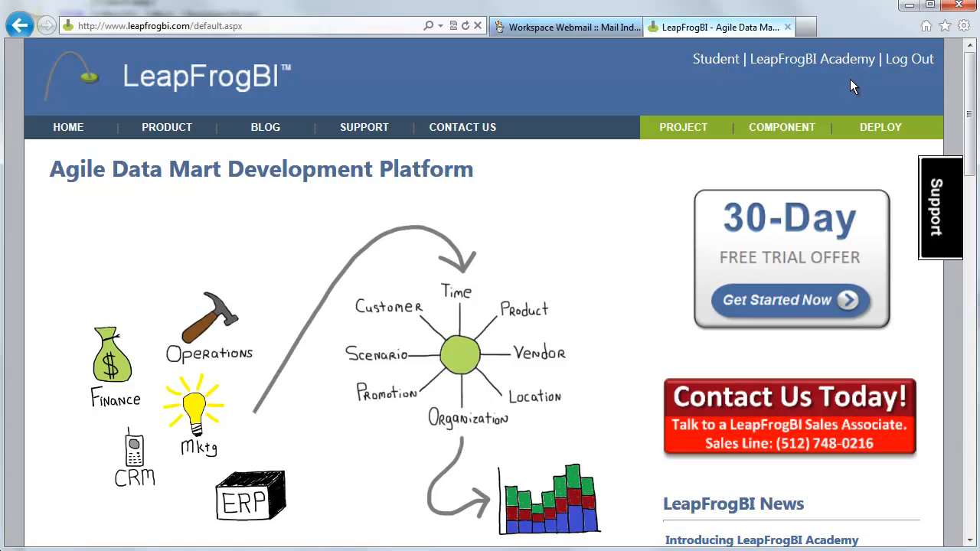
left_click(701, 127)
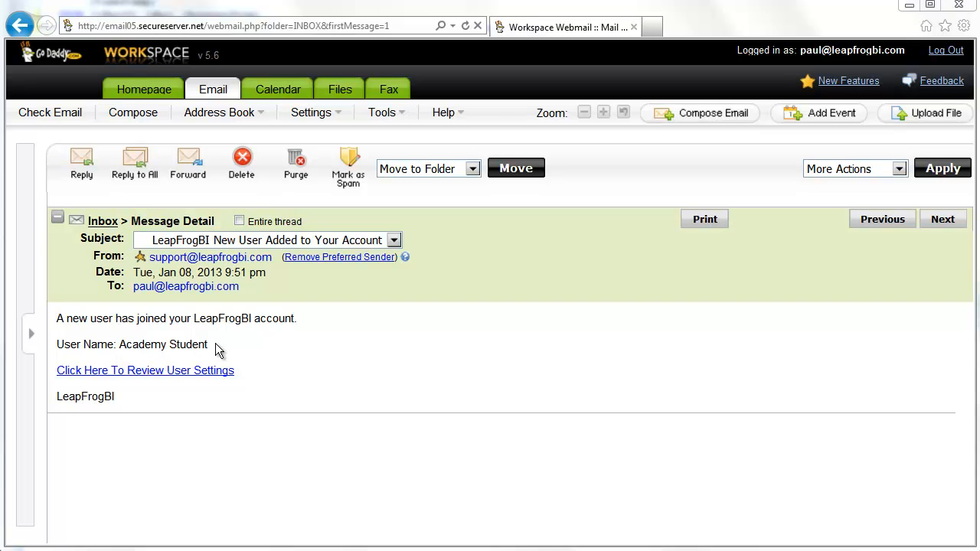
Follow the 'Click Here To Review User Settings' link in the New User Added e-mail
left_click(187, 373)
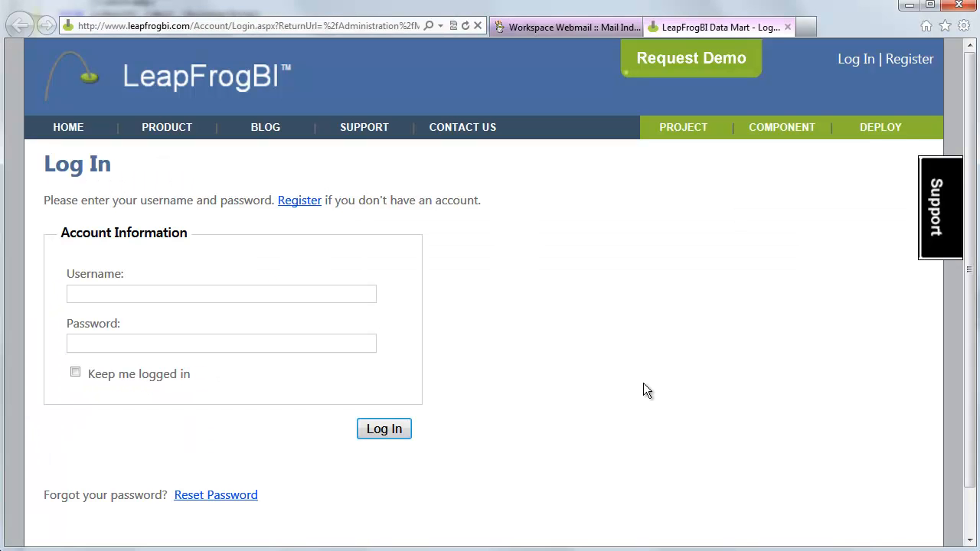
Log in to LeapFrogBI with the administrator's username and password
type("paul@lfbi")
key("Tab")
type("******")
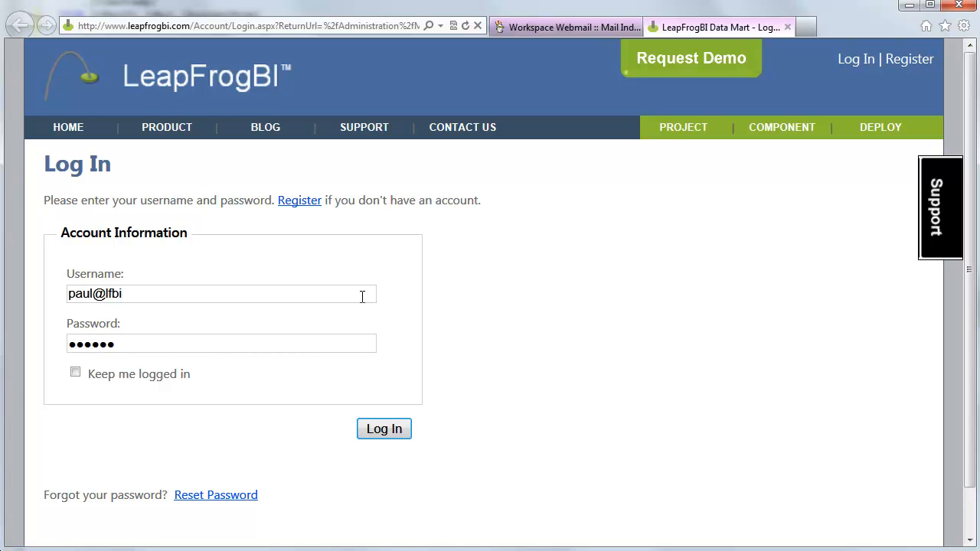
left_click(373, 426)
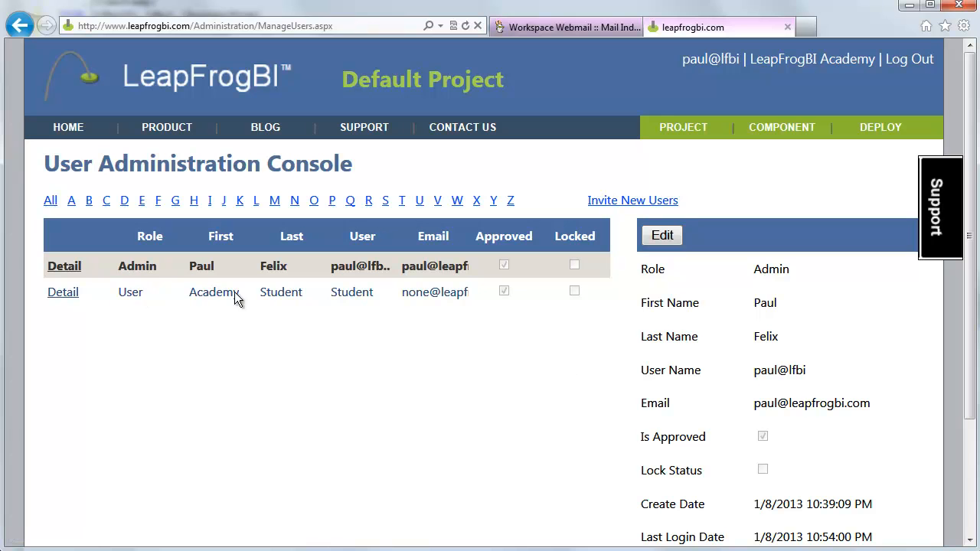
Review the Academy Student's details and project permissions, then return to LeapFrogBI Academy account settings
left_click(68, 294)
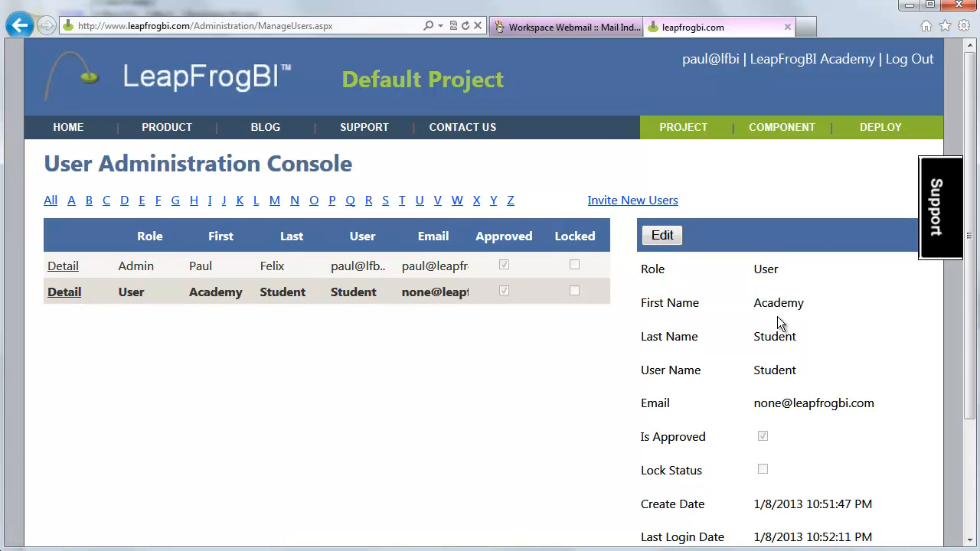
scroll(780, 323, "down", 1)
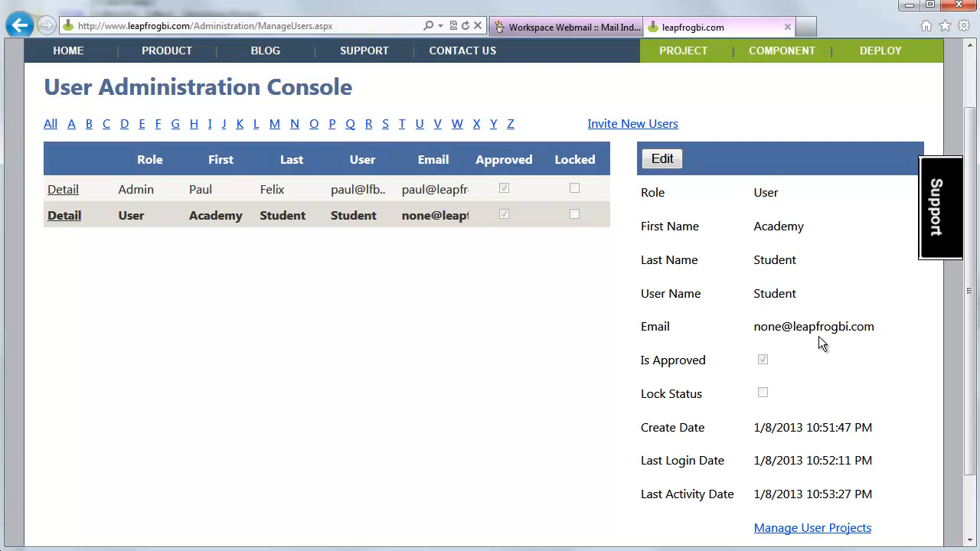
left_click(804, 529)
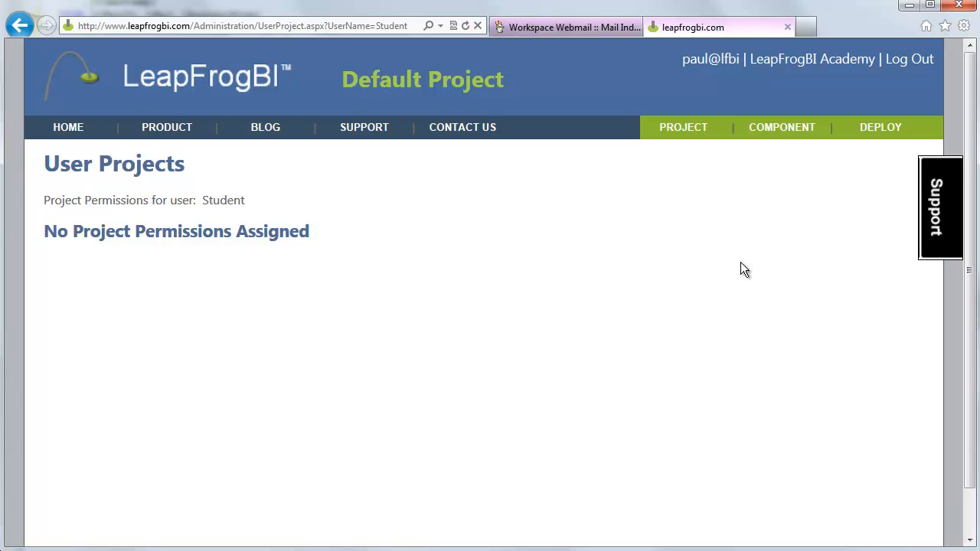
left_click(809, 68)
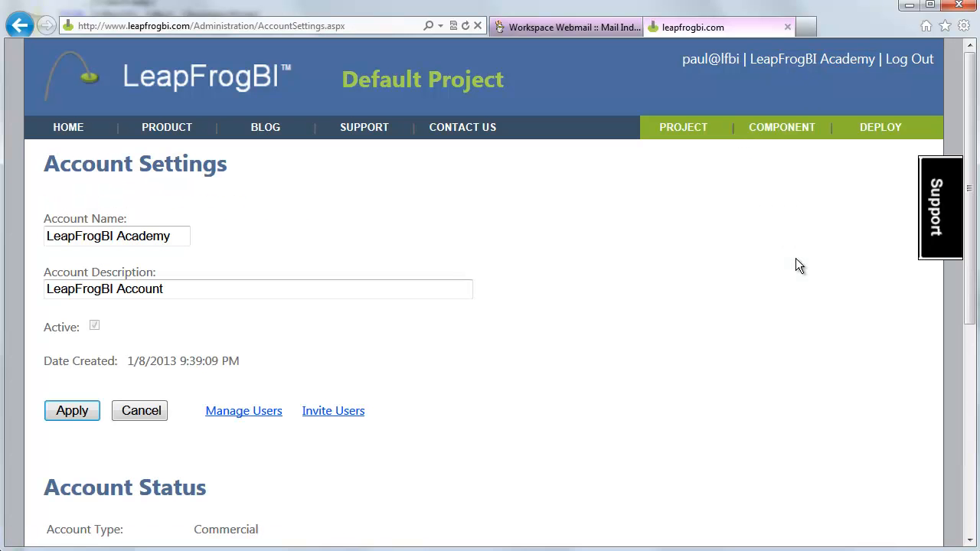